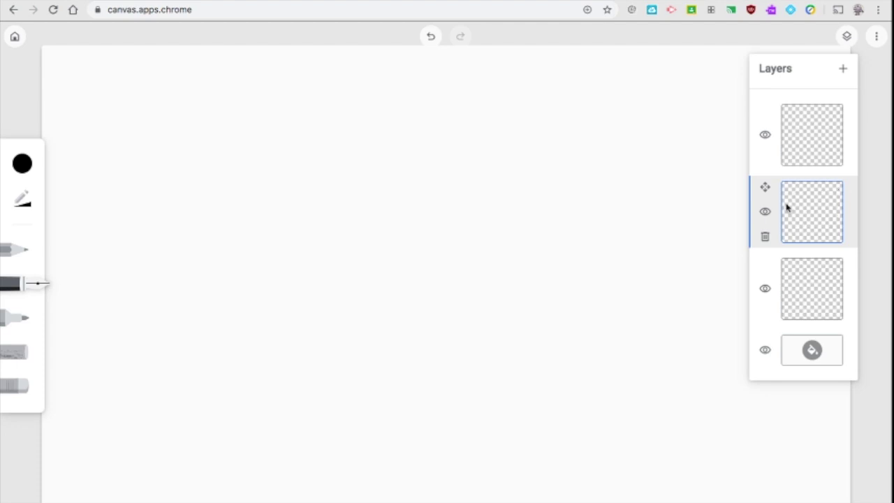
On the bottom drawing layer, paint a broad light-yellow sunset glow across the upper canvas with a large chalk brush.
left_click(821, 141)
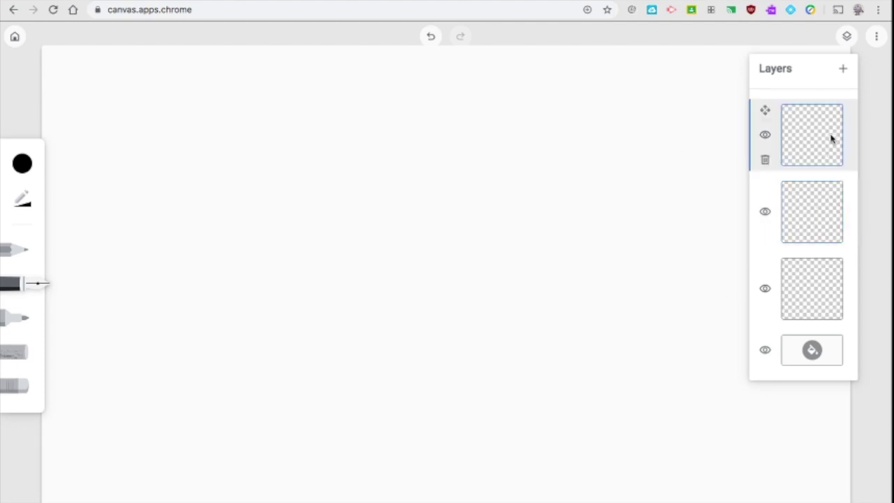
left_click(817, 289)
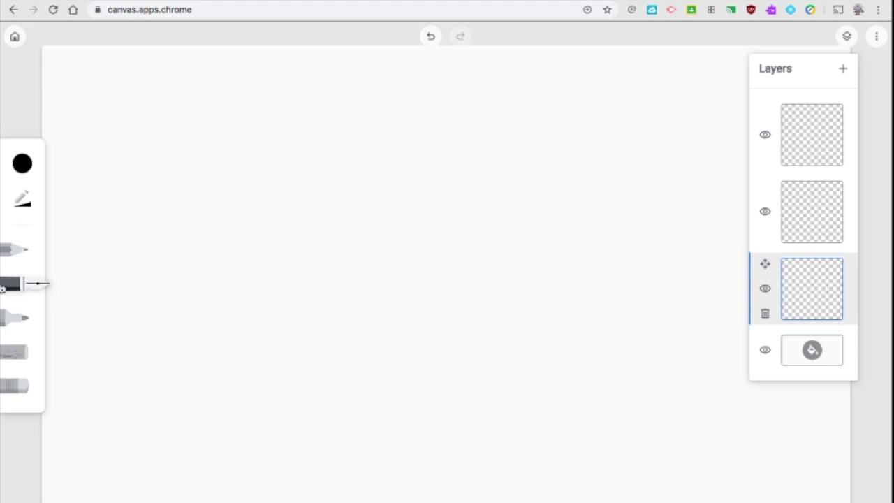
left_click(21, 168)
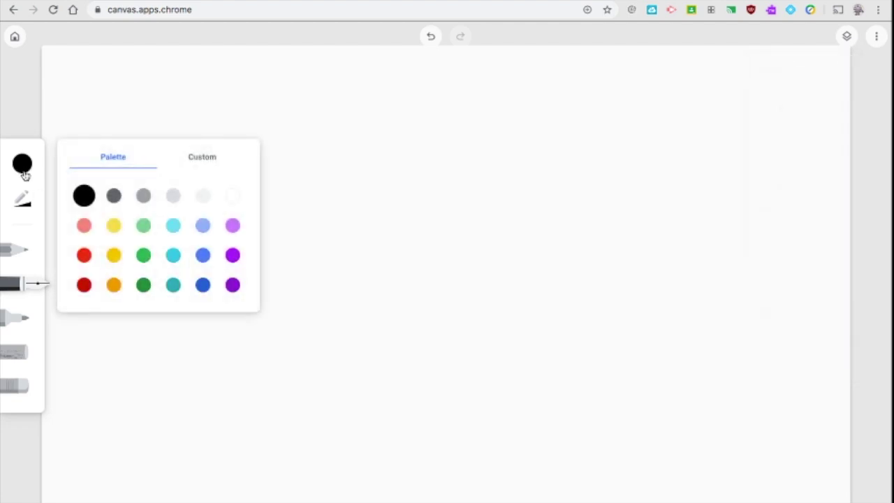
left_click(115, 228)
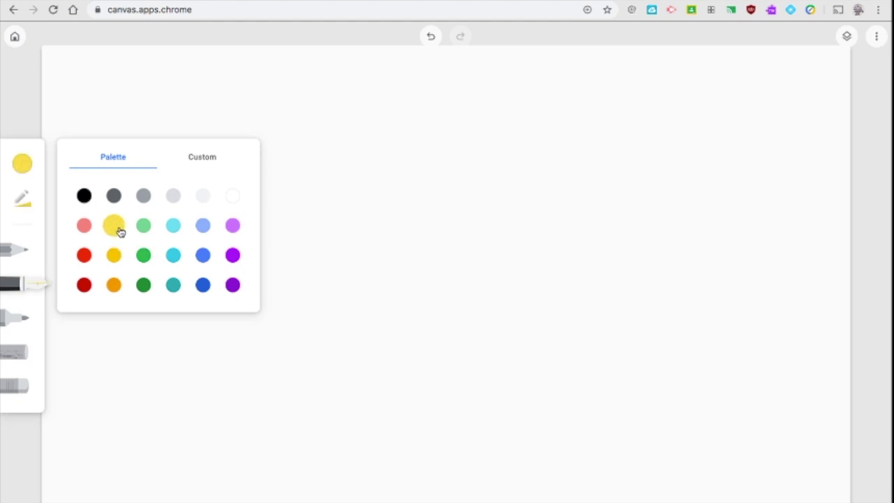
left_click(22, 199)
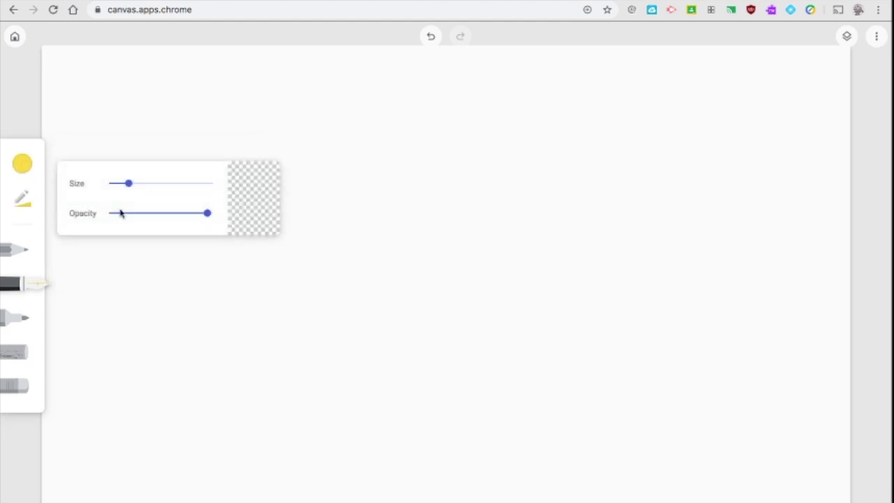
left_click_drag(143, 192, 203, 195)
left_click(7, 270)
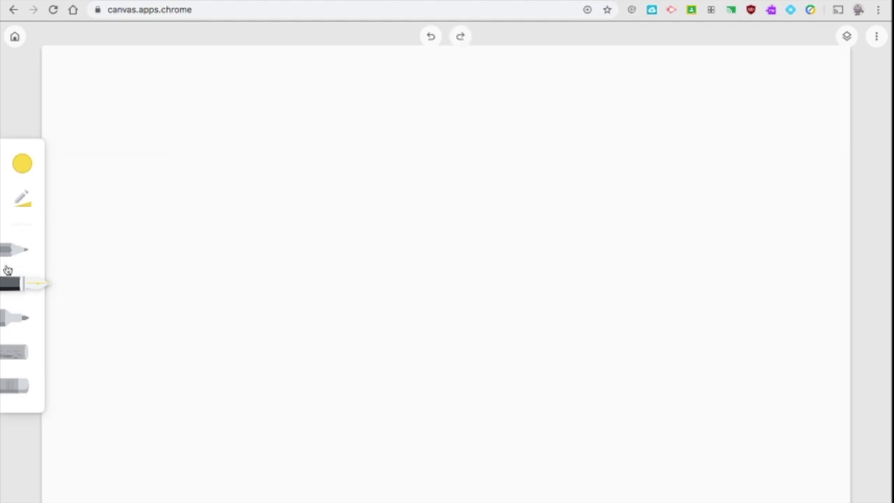
left_click(13, 351)
mouse_move(245, 253)
left_mouse_down()
mouse_move(576, 269)
mouse_move(361, 243)
mouse_move(665, 225)
mouse_move(495, 204)
mouse_move(662, 189)
mouse_move(594, 189)
mouse_move(582, 182)
mouse_move(600, 173)
mouse_move(579, 168)
mouse_move(481, 170)
mouse_move(582, 163)
mouse_move(408, 151)
mouse_move(413, 138)
mouse_move(372, 139)
mouse_move(395, 137)
mouse_move(324, 139)
mouse_move(344, 157)
mouse_move(418, 162)
mouse_move(446, 155)
mouse_move(419, 140)
mouse_move(485, 127)
mouse_move(447, 138)
mouse_move(575, 149)
mouse_move(343, 116)
mouse_move(317, 124)
mouse_move(324, 142)
mouse_move(310, 143)
mouse_move(324, 137)
mouse_move(327, 145)
mouse_move(316, 194)
mouse_move(220, 170)
mouse_move(223, 182)
mouse_move(244, 190)
mouse_move(219, 189)
mouse_move(197, 204)
mouse_move(208, 216)
mouse_move(243, 223)
mouse_move(183, 248)
mouse_move(284, 250)
mouse_move(292, 235)
mouse_move(276, 220)
mouse_move(249, 218)
mouse_move(295, 204)
mouse_move(296, 192)
mouse_move(334, 187)
mouse_move(339, 174)
mouse_move(283, 195)
mouse_move(272, 215)
mouse_move(355, 198)
mouse_move(279, 175)
mouse_move(272, 227)
mouse_move(386, 224)
mouse_move(384, 176)
mouse_move(496, 226)
mouse_move(531, 221)
mouse_move(608, 112)
mouse_move(226, 275)
mouse_move(350, 264)
left_mouse_up()
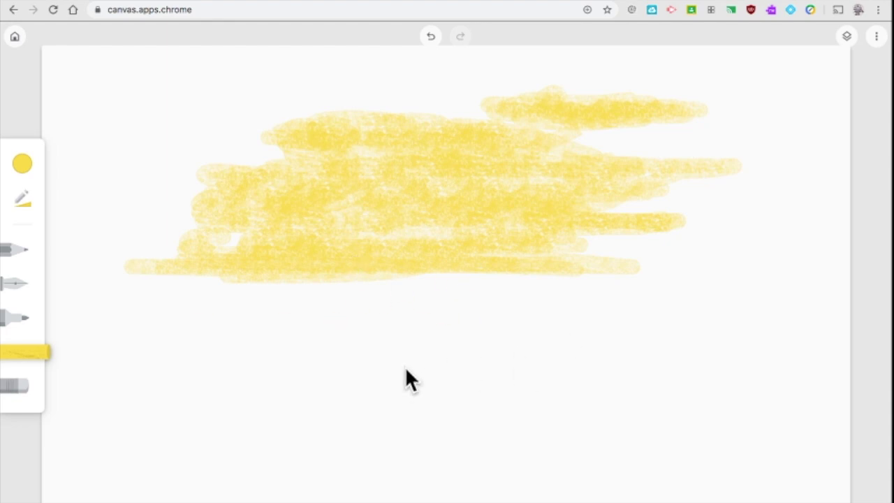
Add orange chalk strokes over the lower and right parts of the yellow glow and under its upper-right streak.
left_click(23, 165)
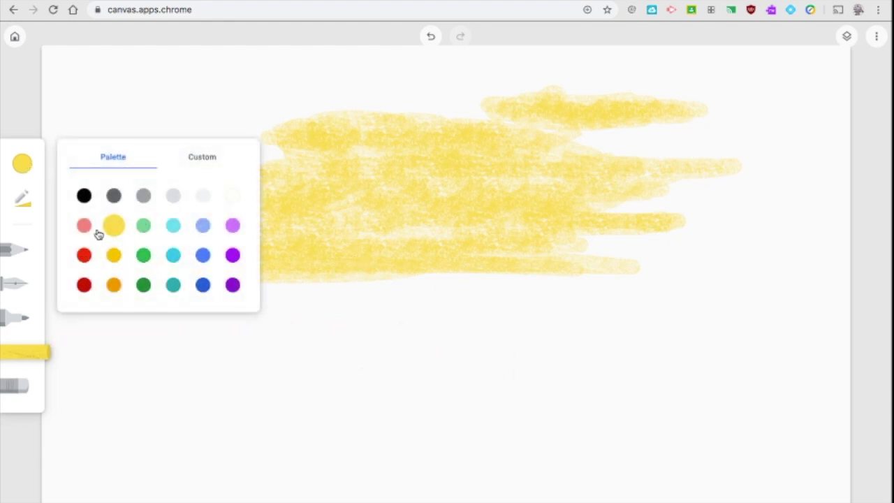
left_click(114, 286)
mouse_move(419, 213)
left_mouse_down()
mouse_move(331, 211)
mouse_move(465, 241)
mouse_move(463, 191)
mouse_move(533, 194)
mouse_move(531, 222)
mouse_move(289, 254)
mouse_move(609, 263)
mouse_move(417, 171)
left_mouse_up()
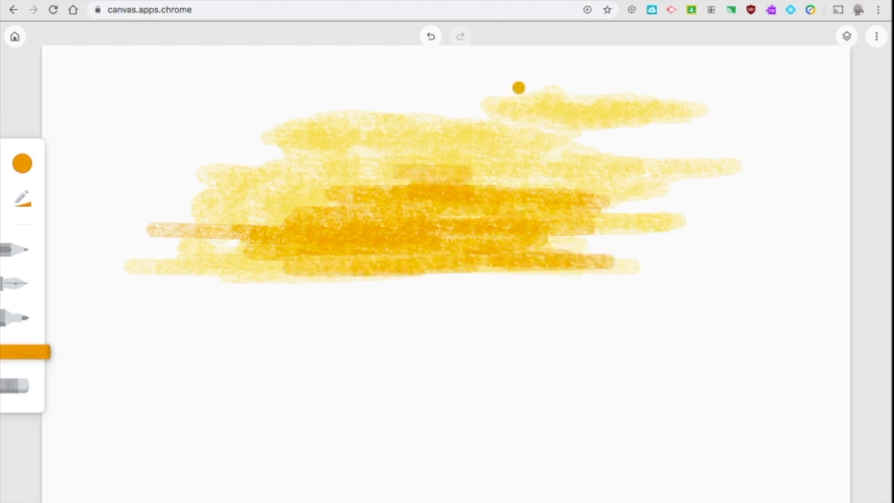
mouse_move(538, 118)
left_mouse_down()
mouse_move(554, 116)
mouse_move(528, 119)
left_mouse_up()
mouse_move(511, 184)
left_mouse_down()
mouse_move(671, 179)
mouse_move(634, 183)
mouse_move(613, 195)
mouse_move(640, 189)
mouse_move(623, 211)
mouse_move(592, 219)
mouse_move(655, 228)
left_mouse_up()
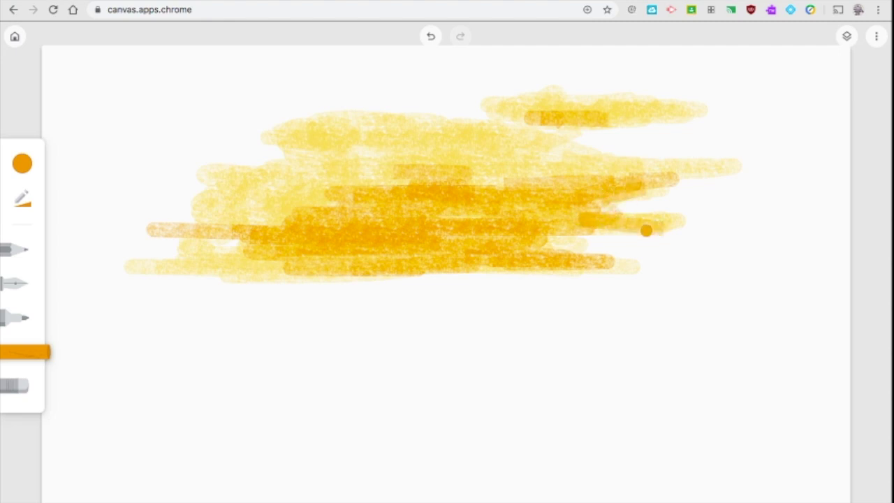
Shade the base of the glow in dark red-orange chalk and brighten the rest with bright yellow #fff716 strokes.
left_click(22, 163)
left_click(287, 248)
mouse_move(314, 253)
left_mouse_down()
mouse_move(393, 258)
mouse_move(267, 267)
mouse_move(511, 263)
mouse_move(411, 256)
mouse_move(407, 246)
mouse_move(496, 245)
mouse_move(386, 236)
mouse_move(506, 263)
mouse_move(423, 257)
mouse_move(430, 245)
mouse_move(384, 245)
mouse_move(467, 232)
mouse_move(362, 216)
mouse_move(491, 214)
mouse_move(496, 232)
mouse_move(343, 245)
left_mouse_up()
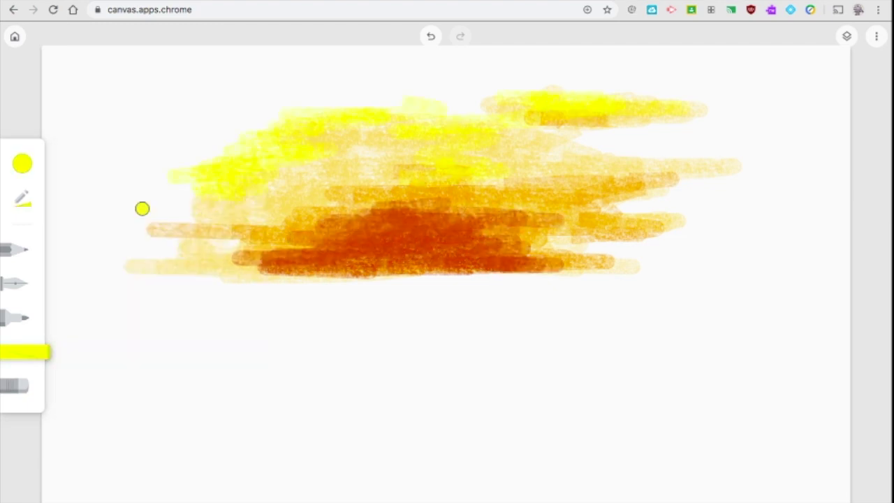
mouse_move(141, 207)
left_mouse_down()
mouse_move(596, 213)
mouse_move(574, 215)
mouse_move(535, 182)
mouse_move(490, 185)
left_mouse_up()
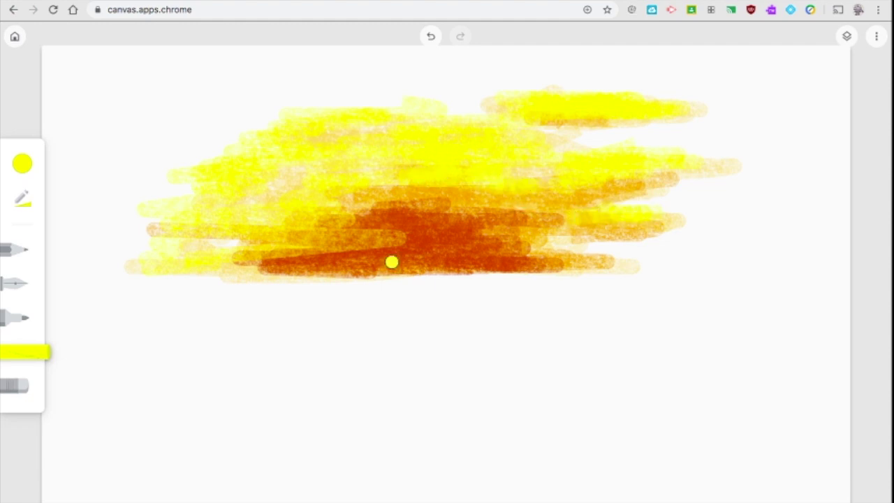
mouse_move(376, 206)
left_mouse_down()
mouse_move(365, 227)
mouse_move(385, 235)
mouse_move(505, 240)
left_mouse_up()
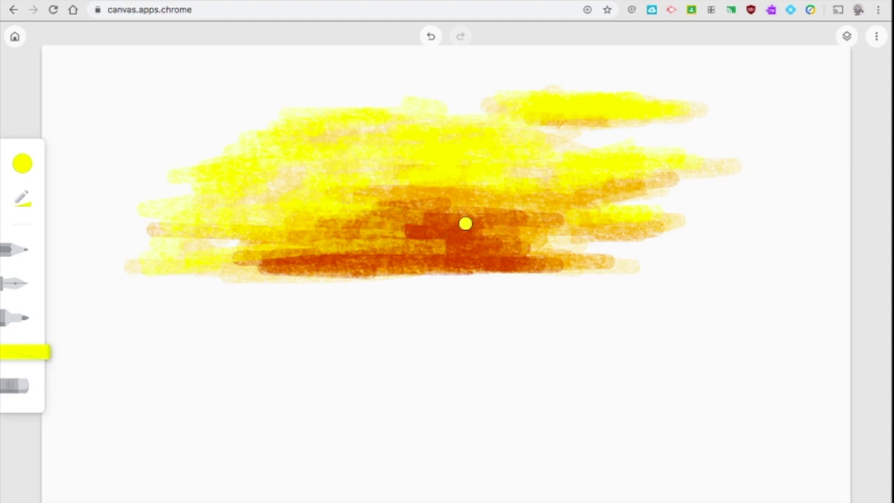
Paint the sky around the yellow glow with horizontal chalk strokes in custom blue #2b9ef0.
left_click(24, 163)
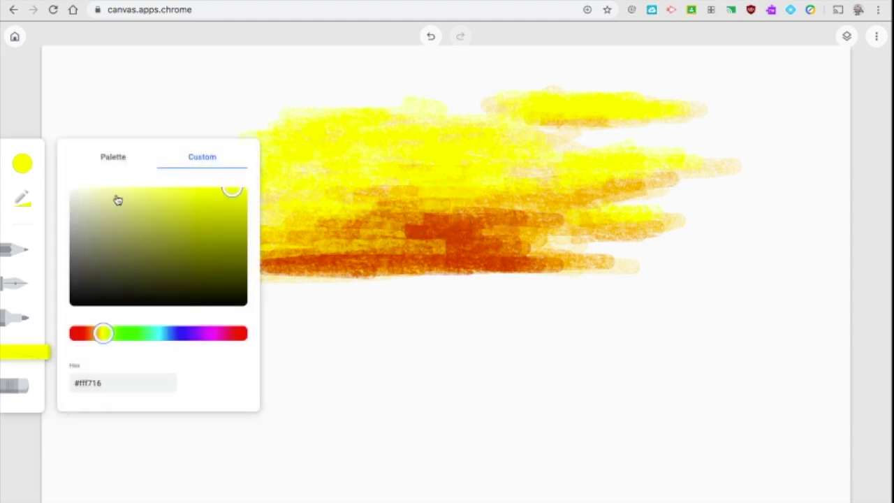
left_click(162, 335)
left_click_drag(164, 338, 170, 339)
left_click_drag(231, 224, 218, 199)
left_click_drag(749, 267, 829, 268)
mouse_move(577, 272)
left_mouse_down()
mouse_move(806, 277)
mouse_move(575, 247)
mouse_move(718, 235)
mouse_move(706, 213)
mouse_move(758, 191)
mouse_move(854, 193)
mouse_move(835, 219)
mouse_move(777, 182)
mouse_move(775, 158)
mouse_move(732, 142)
mouse_move(393, 91)
mouse_move(86, 208)
mouse_move(83, 258)
left_mouse_up()
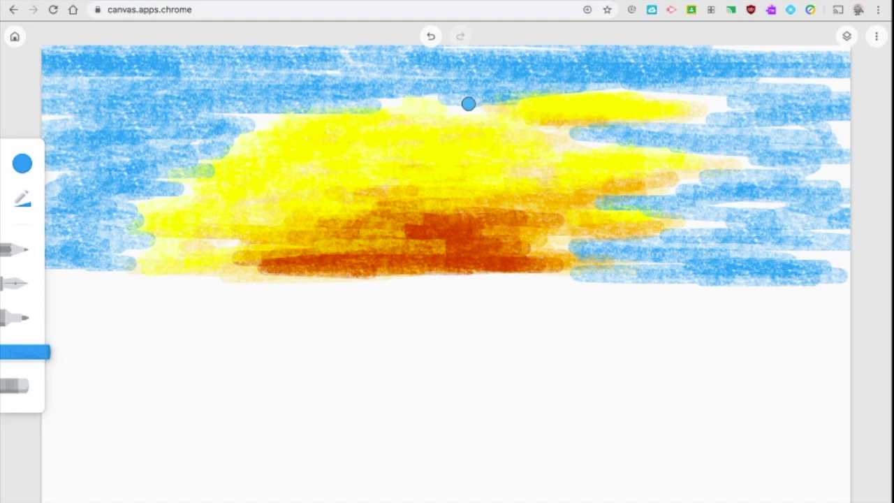
Add violet chalk streaks to the upper-left sky and turquoise #11b4ca streaks just above the glow.
left_click(22, 166)
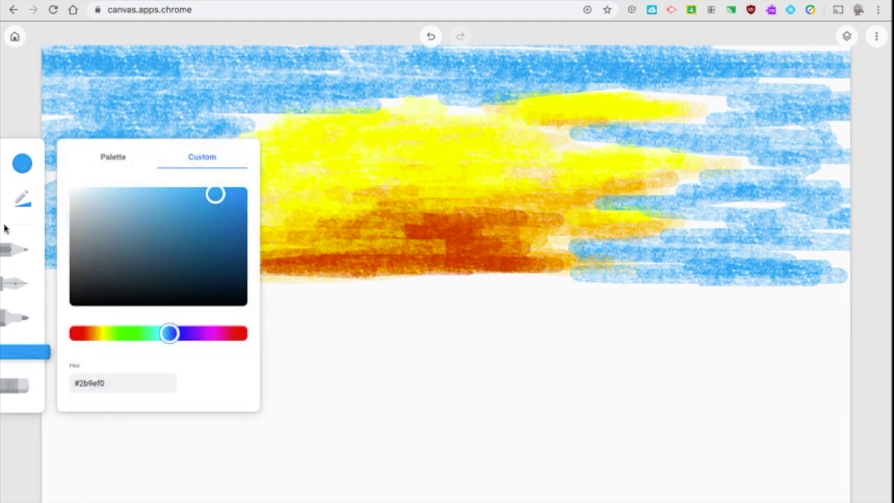
left_click_drag(169, 333, 202, 333)
left_click_drag(70, 63, 279, 77)
left_click_drag(63, 90, 195, 152)
left_click(22, 163)
left_click_drag(203, 333, 161, 333)
left_click_drag(175, 84, 489, 105)
Blend light-blue chalk strokes across the sky and refine the edges of the yellow glow with a smaller brush.
left_click(21, 162)
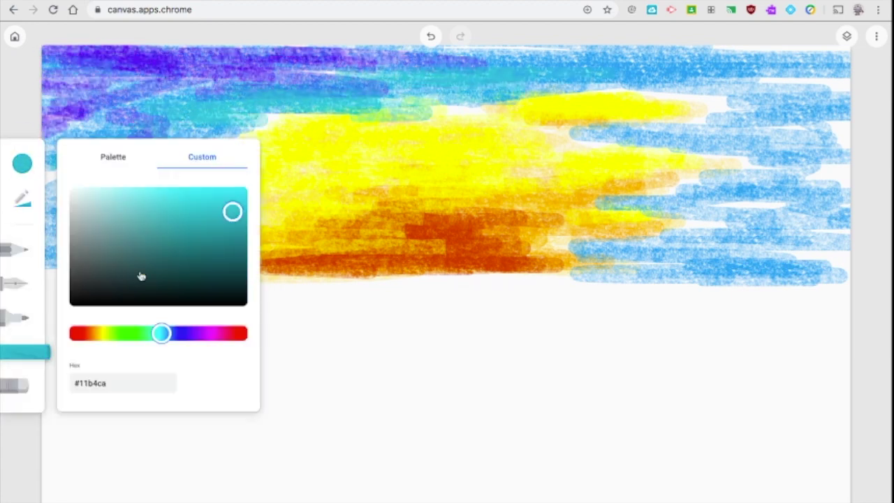
left_click_drag(162, 333, 184, 333)
left_click(144, 72)
left_click_drag(70, 63, 300, 77)
mouse_move(796, 238)
left_mouse_down()
mouse_move(740, 243)
mouse_move(844, 206)
mouse_move(549, 134)
mouse_move(457, 91)
mouse_move(86, 179)
mouse_move(134, 247)
left_mouse_up()
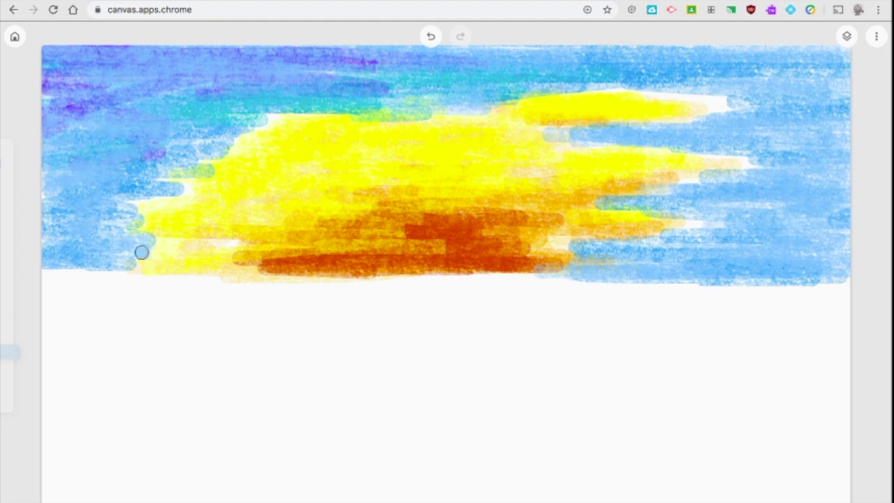
left_click(21, 199)
mouse_move(175, 175)
left_mouse_down()
mouse_move(134, 253)
mouse_move(251, 140)
left_mouse_up()
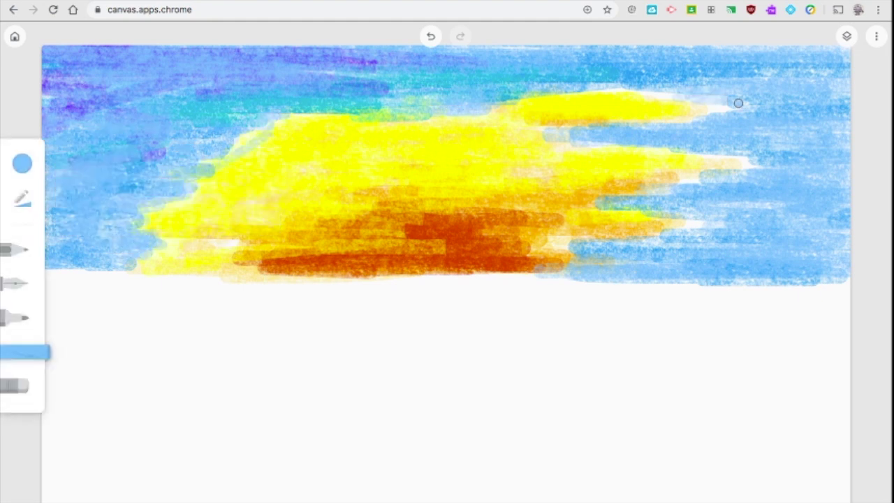
Draw white pencil highlights along the edges of the yellow glow and across its upper part.
left_click(21, 163)
left_click_drag(106, 226, 64, 193)
left_click(14, 250)
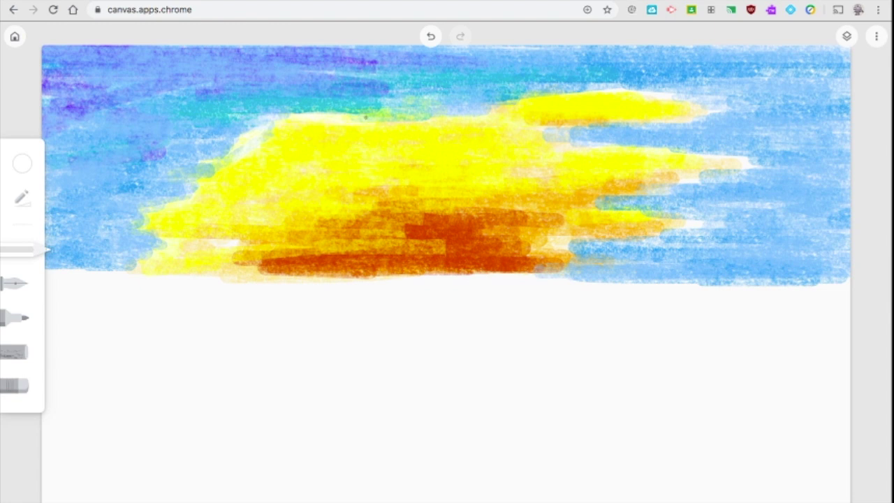
left_click_drag(395, 118, 145, 250)
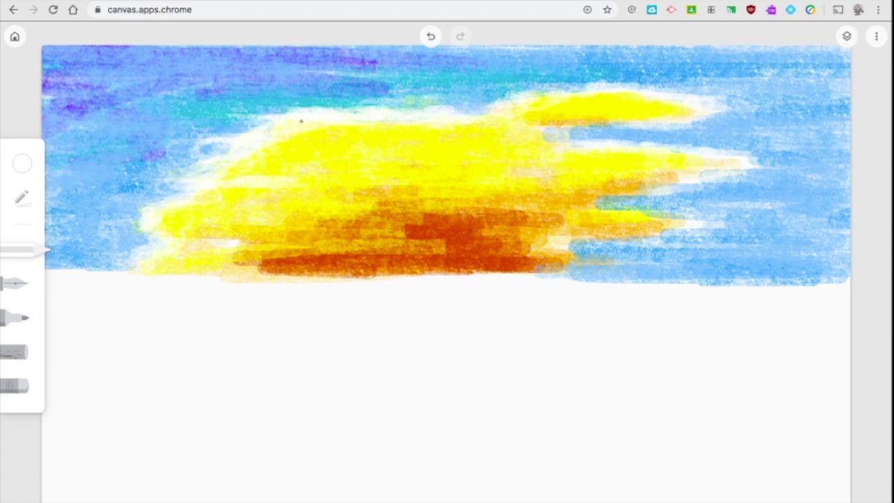
mouse_move(371, 163)
left_mouse_down()
mouse_move(326, 155)
mouse_move(258, 178)
left_mouse_up()
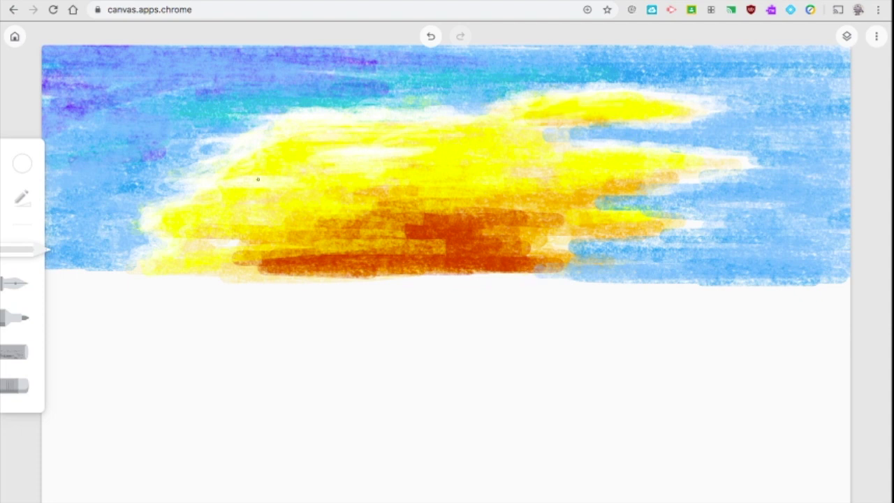
On the middle layer, draw a large dark-purple chalk mountain and outline a smaller peak to its left.
left_click(846, 36)
left_click(800, 219)
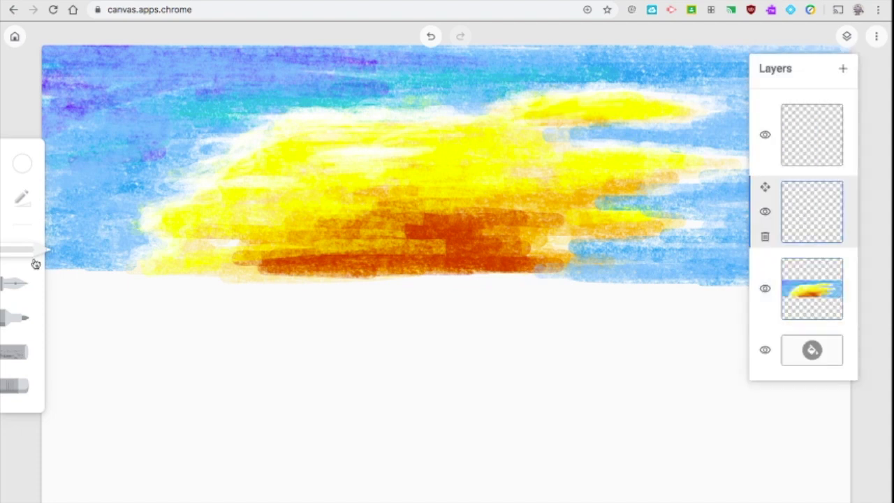
left_click(23, 390)
left_click(17, 354)
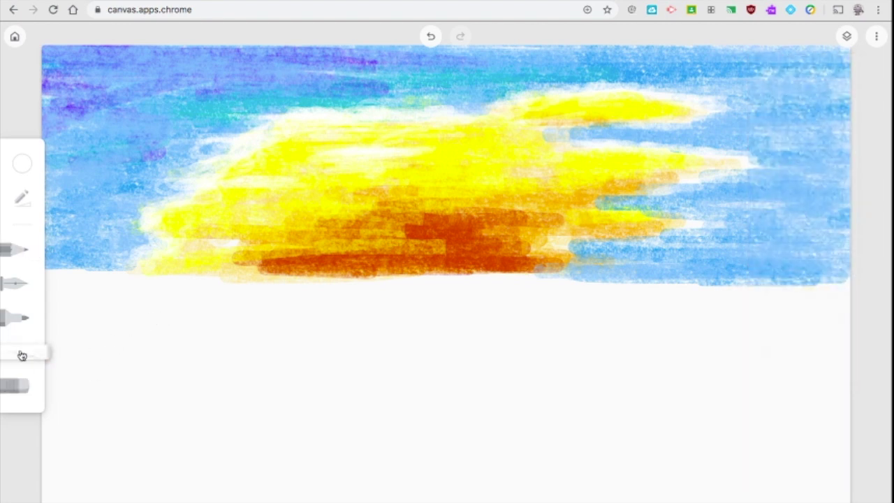
left_click(22, 168)
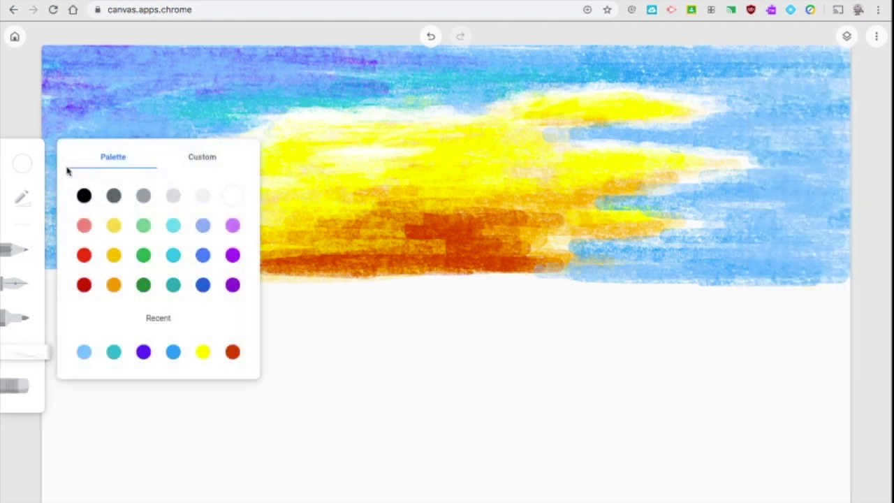
left_click(234, 284)
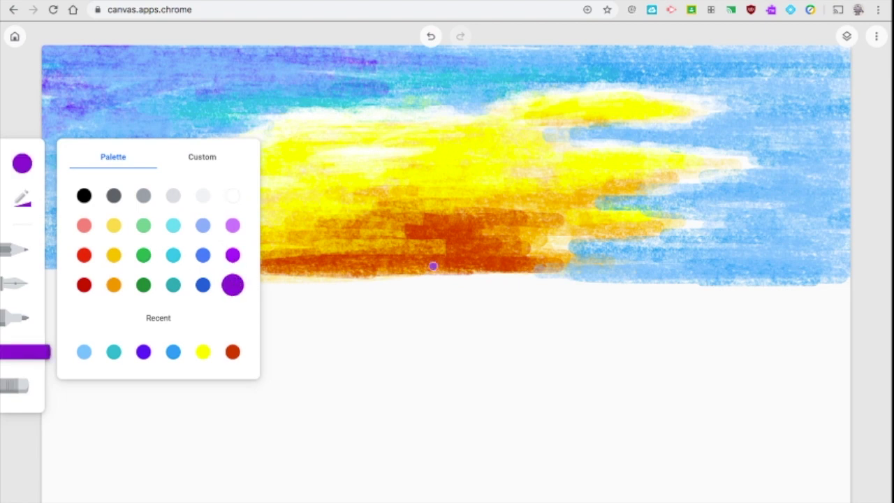
left_click(503, 206)
mouse_move(495, 193)
left_mouse_down()
mouse_move(592, 259)
mouse_move(511, 215)
mouse_move(610, 266)
mouse_move(501, 193)
mouse_move(622, 266)
mouse_move(527, 230)
mouse_move(619, 271)
left_mouse_up()
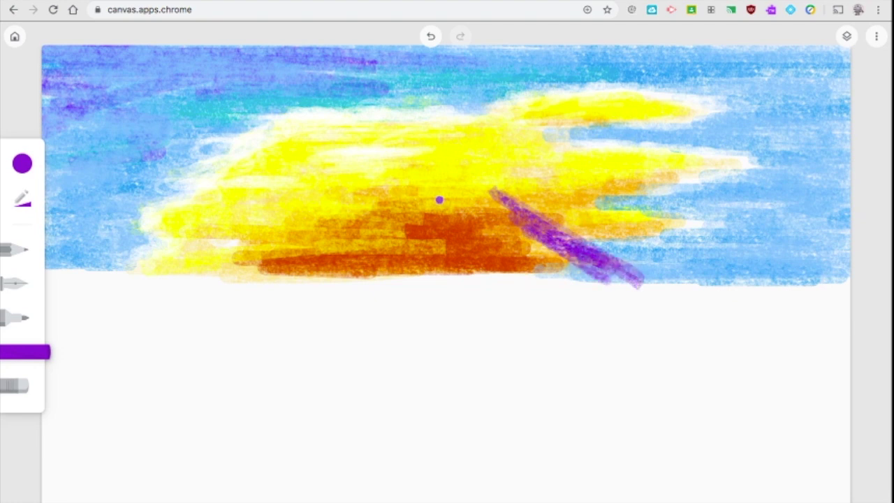
mouse_move(479, 196)
left_mouse_down()
mouse_move(357, 270)
mouse_move(489, 205)
mouse_move(497, 203)
mouse_move(499, 222)
mouse_move(484, 174)
mouse_move(571, 214)
mouse_move(467, 243)
mouse_move(629, 247)
mouse_move(462, 230)
mouse_move(605, 207)
mouse_move(458, 286)
mouse_move(366, 219)
left_mouse_up()
mouse_move(322, 196)
left_mouse_down()
mouse_move(350, 212)
mouse_move(306, 184)
mouse_move(368, 223)
mouse_move(298, 198)
mouse_move(252, 227)
mouse_move(299, 203)
mouse_move(376, 219)
mouse_move(375, 210)
mouse_move(317, 195)
mouse_move(214, 249)
left_mouse_up()
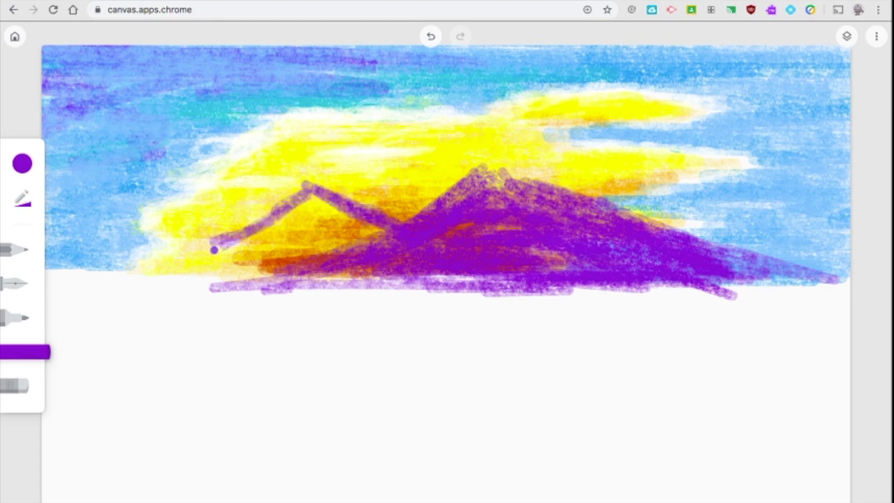
Fill the smaller left mountain with light-purple chalk and lighten the top of the large one.
left_click(22, 165)
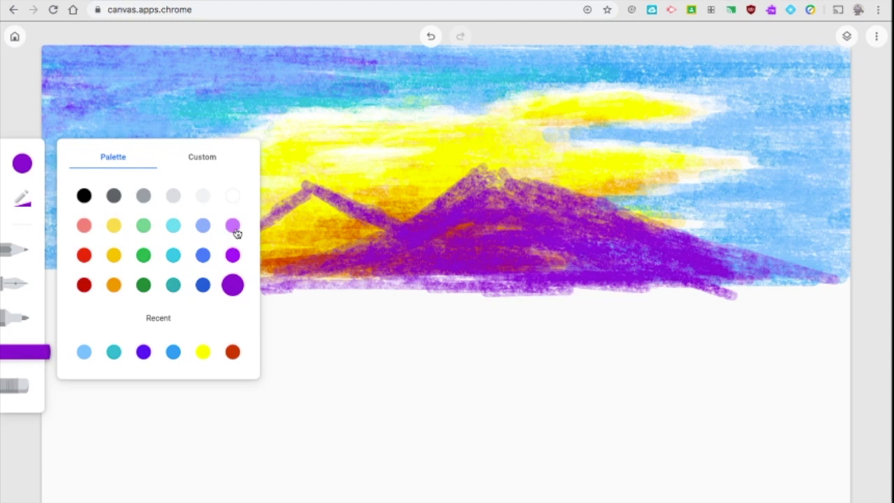
left_click(234, 227)
left_click(277, 208)
mouse_move(328, 204)
left_mouse_down()
mouse_move(279, 188)
mouse_move(299, 225)
mouse_move(321, 223)
mouse_move(361, 291)
left_mouse_up()
Paint the water below the mountains with horizontal blue and periwinkle chalk strokes and purple reflections along the shoreline.
left_click(23, 162)
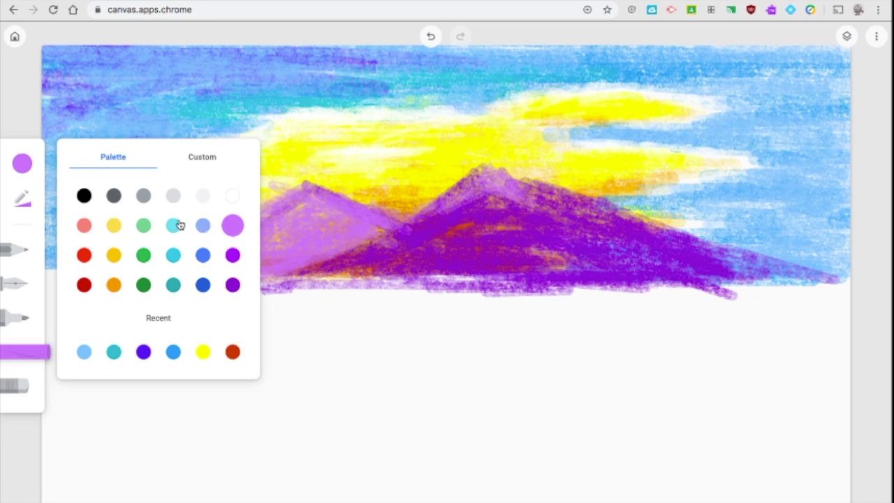
left_click(203, 256)
left_click_drag(189, 352, 642, 353)
left_click(22, 163)
left_click(233, 255)
mouse_move(175, 288)
left_mouse_down()
mouse_move(317, 326)
mouse_move(560, 346)
left_mouse_up()
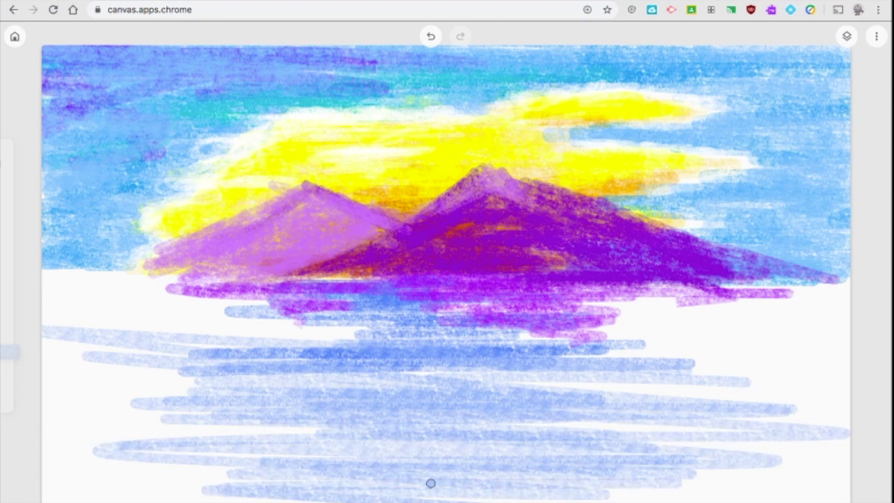
mouse_move(428, 482)
left_mouse_down()
mouse_move(517, 491)
mouse_move(281, 501)
mouse_move(559, 493)
mouse_move(236, 451)
mouse_move(677, 440)
mouse_move(501, 405)
mouse_move(530, 377)
mouse_move(587, 370)
left_mouse_up()
mouse_move(657, 351)
left_mouse_down()
mouse_move(370, 321)
mouse_move(681, 366)
mouse_move(608, 353)
mouse_move(470, 401)
mouse_move(170, 437)
mouse_move(178, 362)
mouse_move(273, 333)
mouse_move(174, 286)
mouse_move(200, 289)
mouse_move(165, 279)
mouse_move(156, 291)
left_mouse_up()
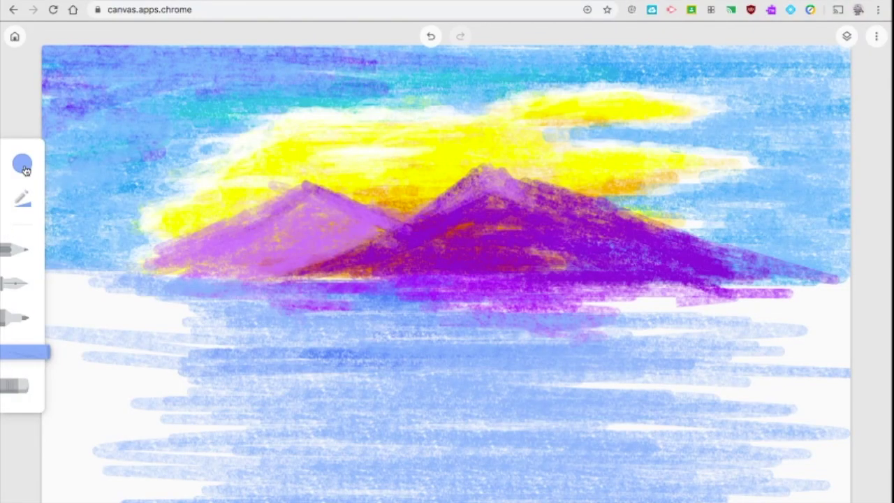
Add bright purple chalk reflection streaks across the water.
left_click(23, 165)
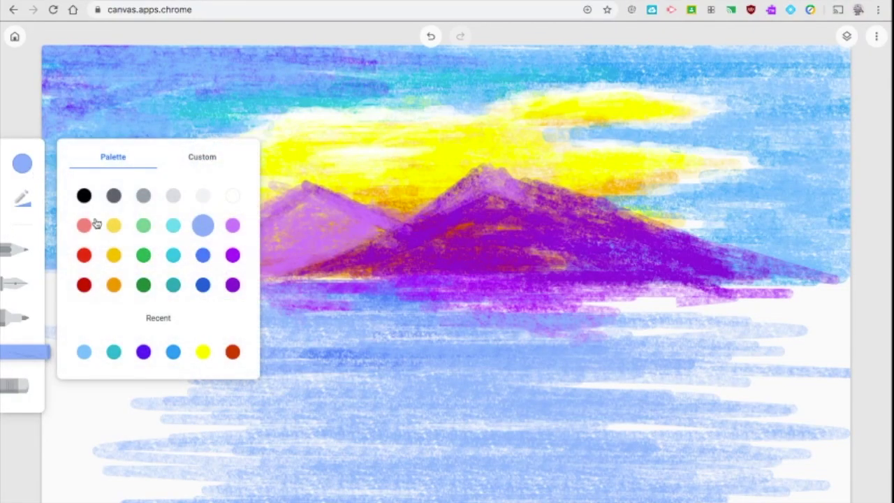
left_click(206, 257)
left_click(232, 255)
mouse_move(374, 337)
left_mouse_down()
mouse_move(357, 359)
mouse_move(724, 389)
mouse_move(562, 437)
mouse_move(317, 482)
mouse_move(222, 439)
mouse_move(353, 420)
left_mouse_up()
Add dark-blue chalk ripple strokes across the middle of the water.
left_click(21, 167)
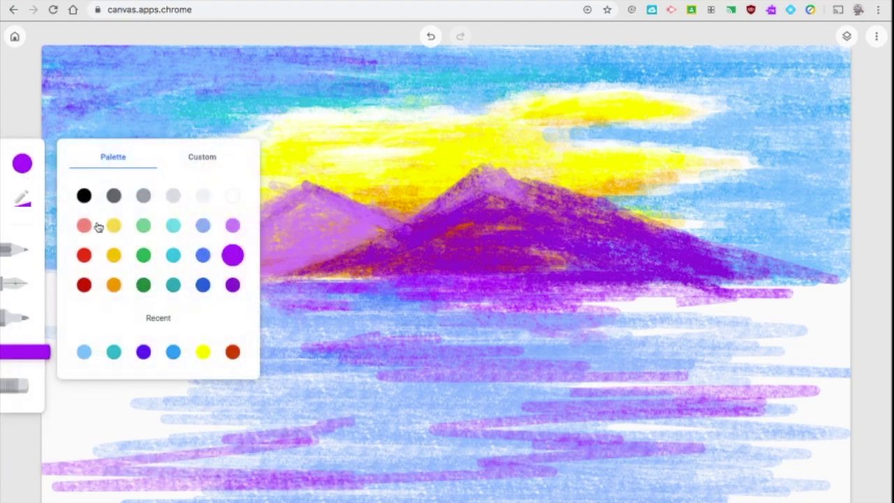
left_click(202, 284)
mouse_move(434, 331)
left_mouse_down()
mouse_move(299, 342)
mouse_move(319, 385)
mouse_move(221, 407)
mouse_move(256, 419)
mouse_move(570, 400)
mouse_move(162, 396)
mouse_move(606, 384)
mouse_move(719, 430)
mouse_move(501, 448)
left_mouse_up()
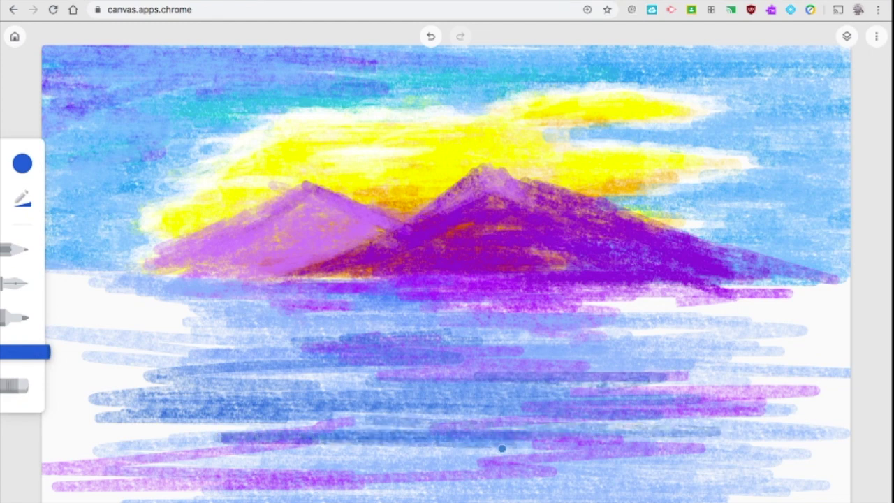
Enlarge the chalk and paint broad blue strokes across the lower water and the right part of the upper water.
left_click(28, 200)
left_click_drag(126, 183, 175, 185)
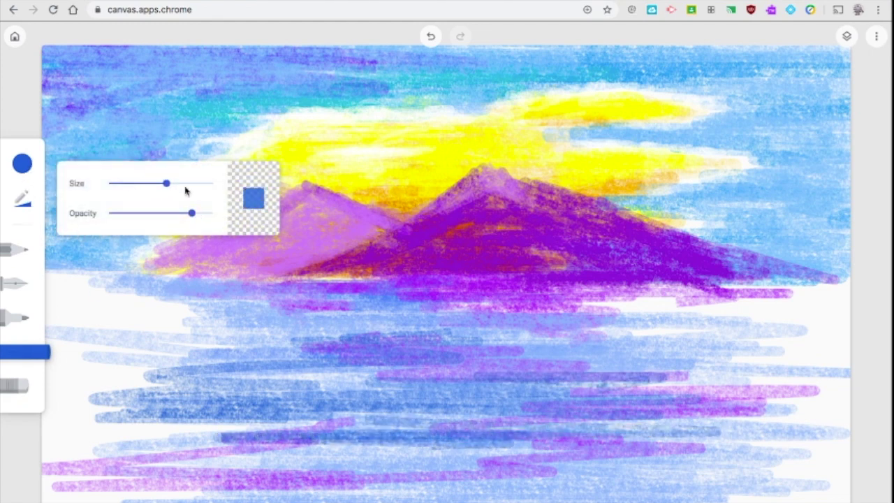
mouse_move(384, 441)
left_mouse_down()
mouse_move(496, 465)
mouse_move(783, 482)
mouse_move(465, 501)
mouse_move(524, 502)
mouse_move(289, 502)
mouse_move(622, 487)
mouse_move(560, 465)
mouse_move(820, 461)
left_mouse_up()
left_click_drag(521, 335, 768, 334)
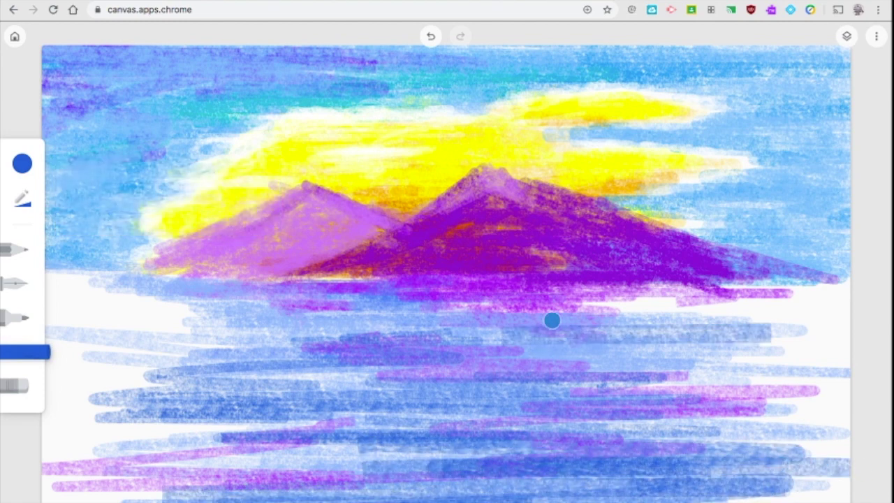
Adjust the chalk size and deepen the upper and middle water below the mountains with horizontal blue strokes.
left_click(21, 193)
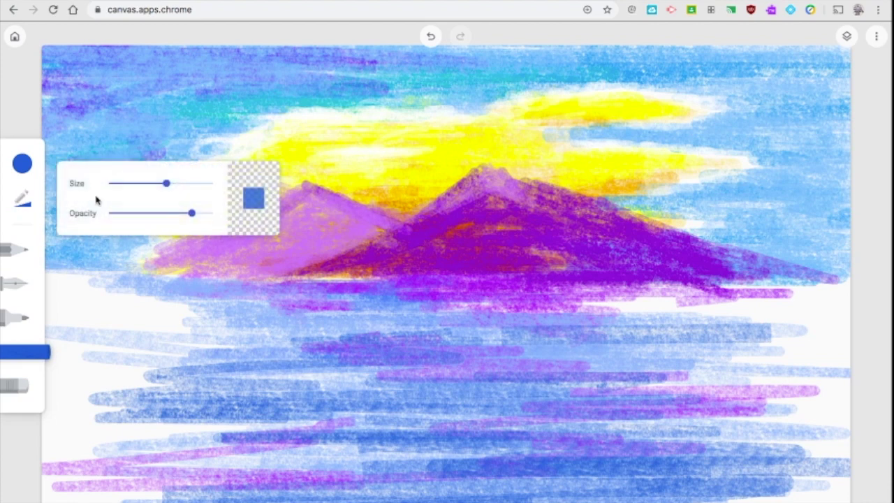
left_click(129, 184)
mouse_move(444, 319)
left_mouse_down()
mouse_move(349, 307)
mouse_move(213, 309)
mouse_move(299, 335)
left_mouse_up()
mouse_move(506, 363)
left_mouse_down()
mouse_move(638, 353)
mouse_move(652, 337)
mouse_move(440, 342)
mouse_move(527, 343)
mouse_move(435, 325)
mouse_move(246, 322)
mouse_move(344, 320)
mouse_move(440, 350)
left_mouse_up()
left_click_drag(254, 370, 535, 374)
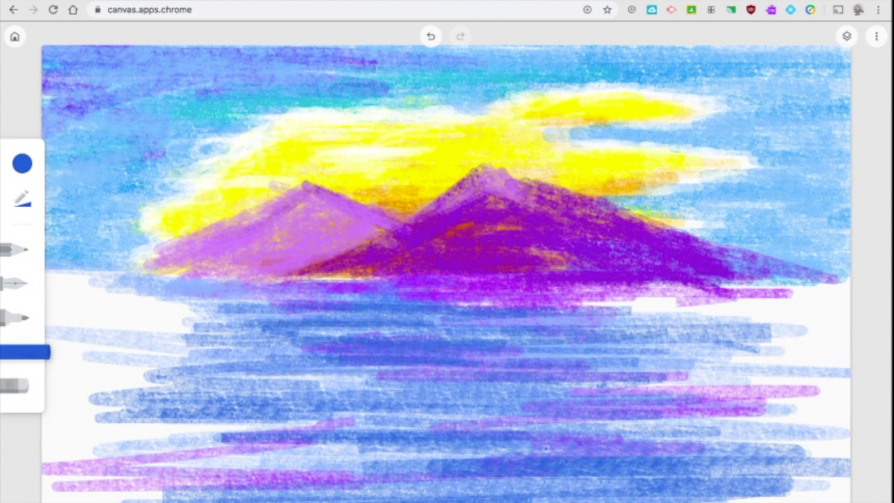
Darken the lower half of the water with deeper-blue chalk strokes and set the chalk colour to black (#000000).
left_click(22, 163)
left_click_drag(196, 279, 199, 314)
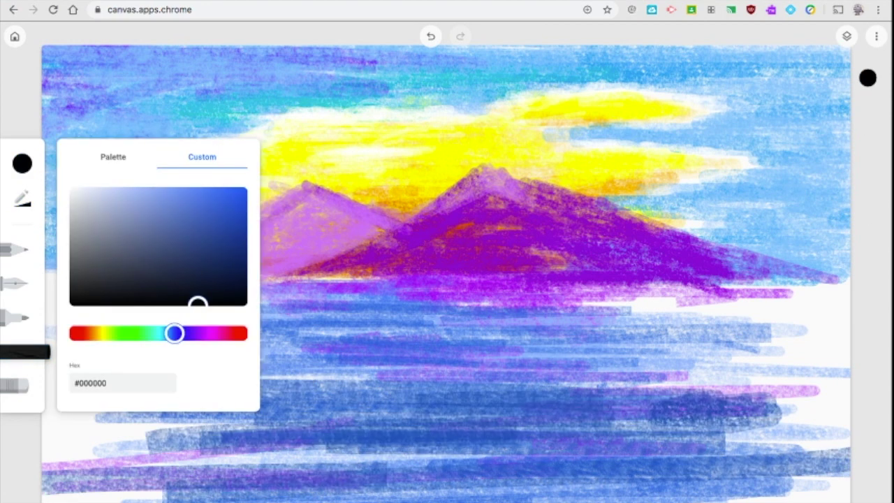
Hide the mountain-and-water layer to inspect the sky layer beneath, and show it again.
left_click(848, 39)
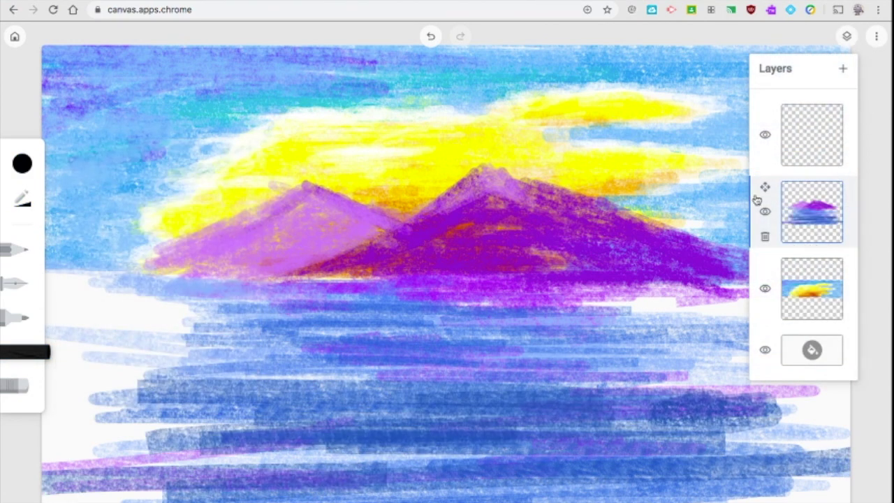
left_click(765, 213)
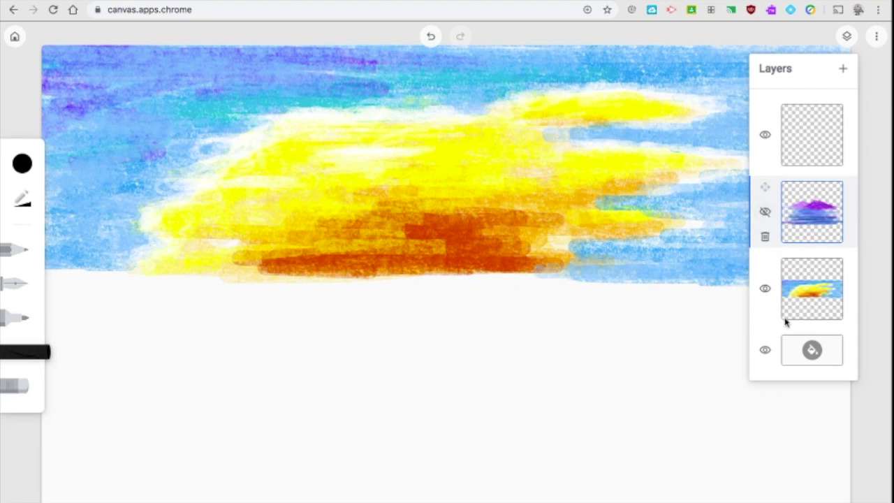
left_click(766, 213)
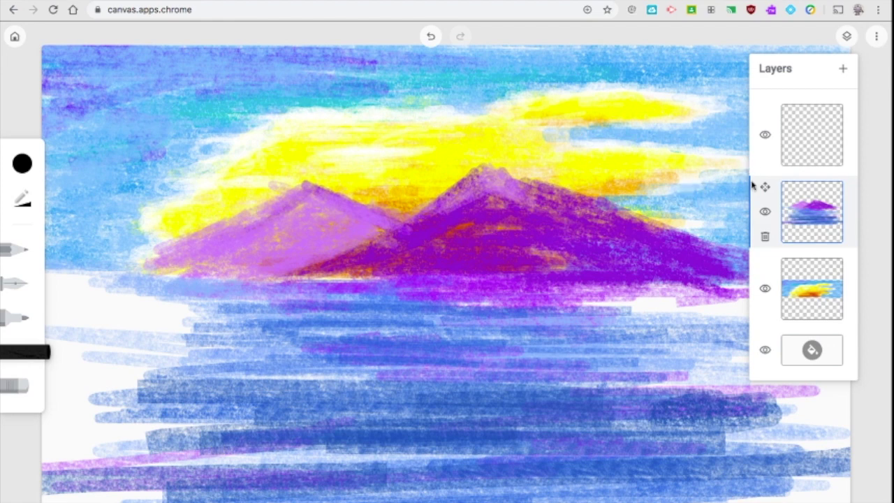
Select the empty uppermost layer and set the chalk to black at maximum size and full opacity.
left_click(783, 143)
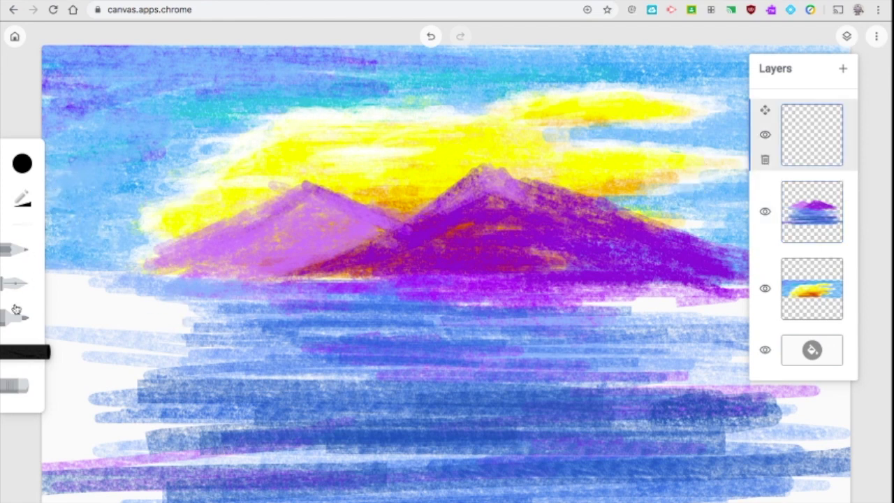
left_click(21, 164)
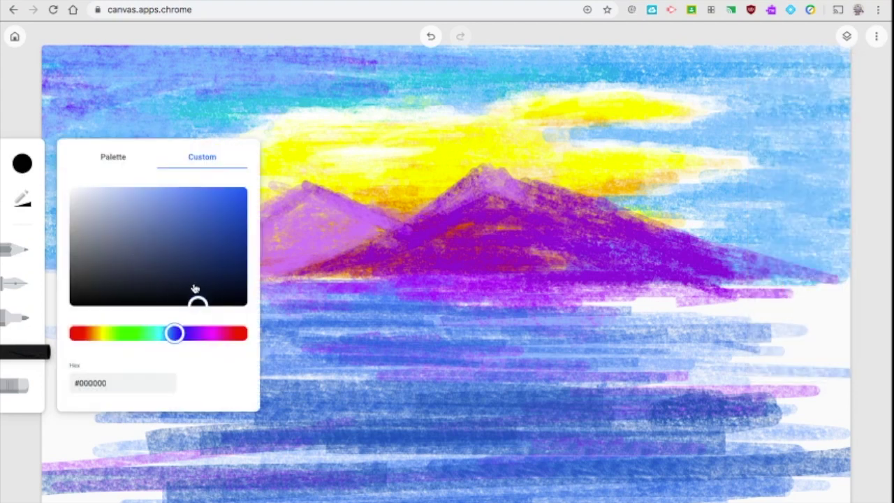
left_click_drag(146, 308, 136, 310)
left_click(115, 158)
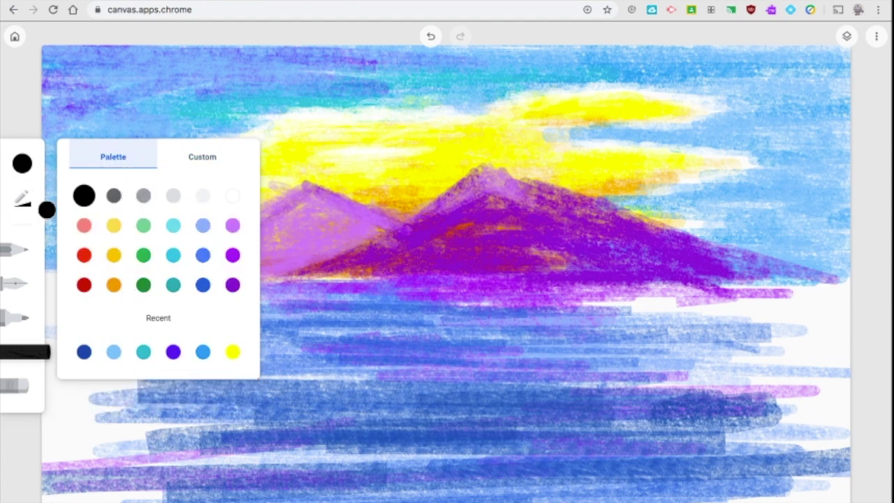
left_click(20, 204)
left_click_drag(186, 185, 220, 214)
left_click_drag(200, 184, 241, 200)
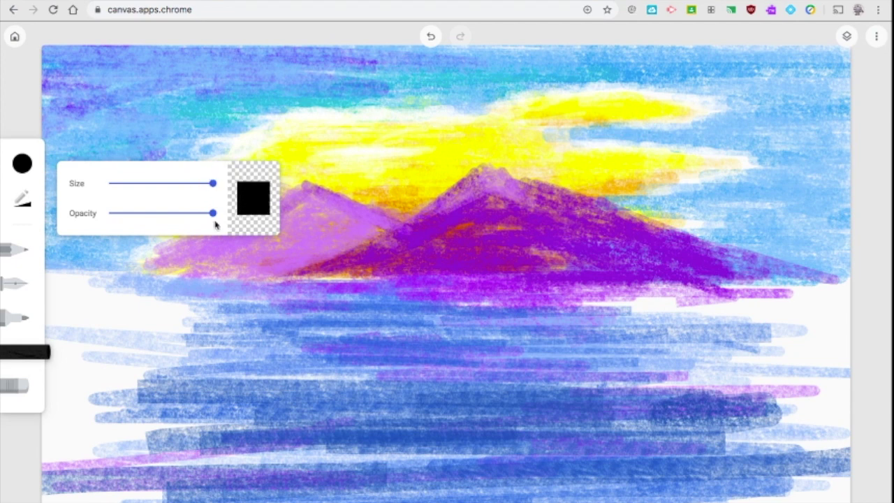
Paint two black foreground hills sloping from the left and right edges of the canvas down toward the water.
mouse_move(146, 319)
left_mouse_down()
mouse_move(74, 381)
mouse_move(62, 417)
mouse_move(36, 435)
mouse_move(198, 292)
mouse_move(46, 172)
mouse_move(94, 237)
mouse_move(140, 255)
mouse_move(160, 398)
left_mouse_up()
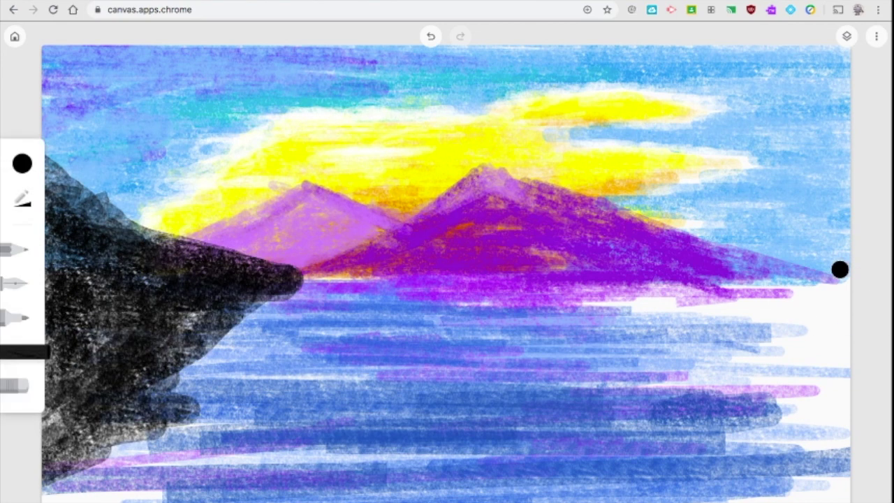
mouse_move(847, 210)
left_mouse_down()
mouse_move(766, 265)
mouse_move(813, 217)
mouse_move(628, 289)
mouse_move(726, 356)
left_mouse_up()
mouse_move(812, 414)
left_mouse_down()
mouse_move(723, 354)
mouse_move(667, 336)
mouse_move(763, 409)
mouse_move(836, 441)
mouse_move(799, 435)
mouse_move(822, 270)
mouse_move(716, 315)
mouse_move(864, 438)
mouse_move(804, 388)
mouse_move(697, 347)
mouse_move(742, 368)
mouse_move(787, 417)
mouse_move(842, 450)
mouse_move(794, 349)
mouse_move(870, 343)
mouse_move(708, 332)
mouse_move(764, 311)
mouse_move(666, 305)
mouse_move(888, 300)
mouse_move(756, 299)
mouse_move(860, 304)
mouse_move(838, 274)
mouse_move(719, 271)
mouse_move(849, 229)
mouse_move(843, 255)
mouse_move(841, 229)
mouse_move(812, 231)
mouse_move(856, 223)
mouse_move(808, 279)
mouse_move(824, 299)
mouse_move(762, 324)
mouse_move(842, 364)
left_mouse_up()
Reduce the chalk size to 24 and extend the tip of the left hill into a thin black strip along the shoreline.
left_click(22, 199)
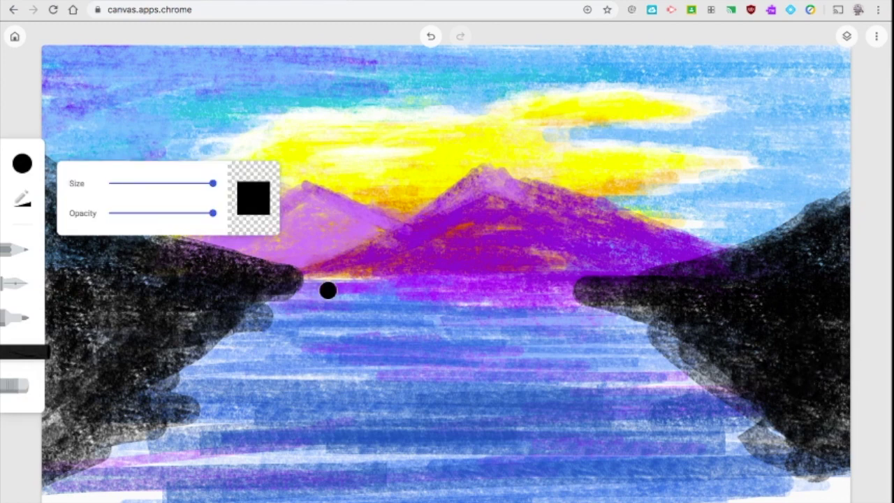
mouse_move(143, 183)
left_mouse_down()
mouse_move(136, 183)
mouse_move(161, 187)
mouse_move(134, 184)
left_mouse_up()
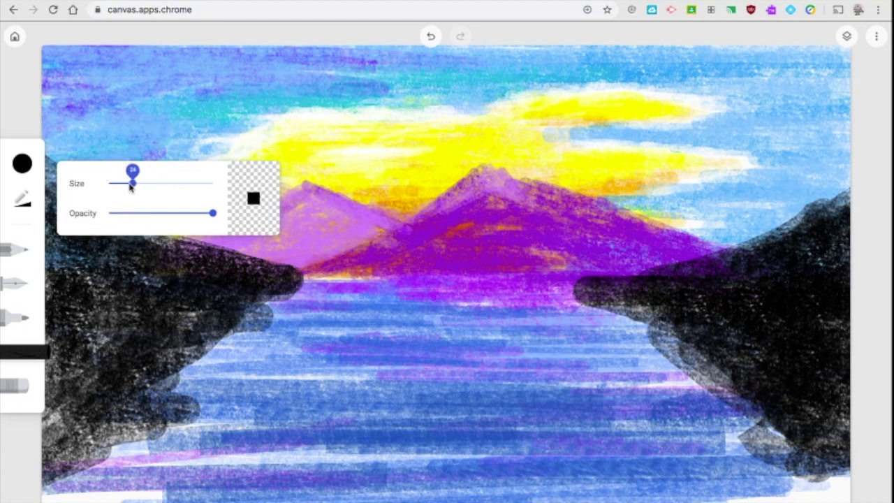
mouse_move(276, 286)
left_mouse_down()
mouse_move(418, 276)
mouse_move(274, 278)
mouse_move(289, 280)
mouse_move(339, 280)
mouse_move(233, 268)
mouse_move(345, 274)
left_mouse_up()
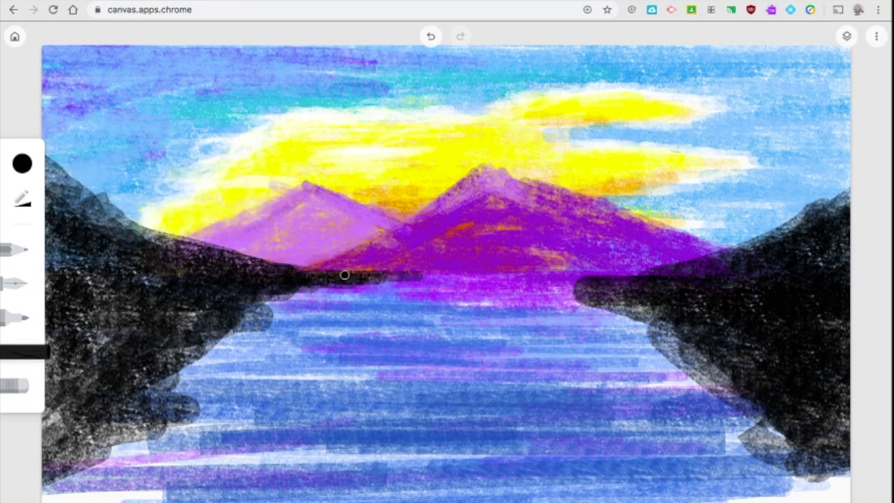
Set the chalk size to 21 and add horizontal black strokes reaching into the water from the left and right shores.
left_click(34, 203)
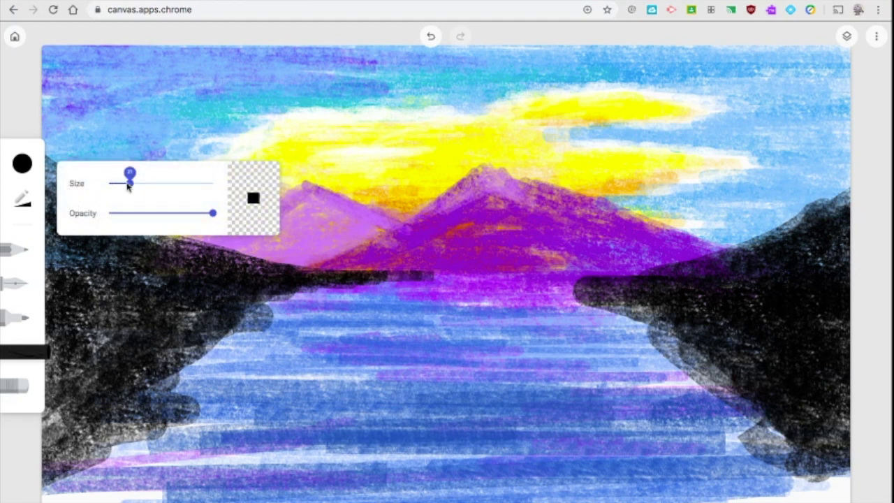
mouse_move(417, 270)
left_mouse_down()
mouse_move(463, 275)
mouse_move(308, 280)
mouse_move(333, 287)
mouse_move(253, 291)
mouse_move(280, 296)
mouse_move(192, 314)
left_mouse_up()
mouse_move(262, 323)
left_mouse_down()
mouse_move(333, 332)
mouse_move(209, 339)
mouse_move(342, 343)
mouse_move(227, 348)
mouse_move(338, 358)
mouse_move(199, 368)
mouse_move(210, 349)
left_mouse_up()
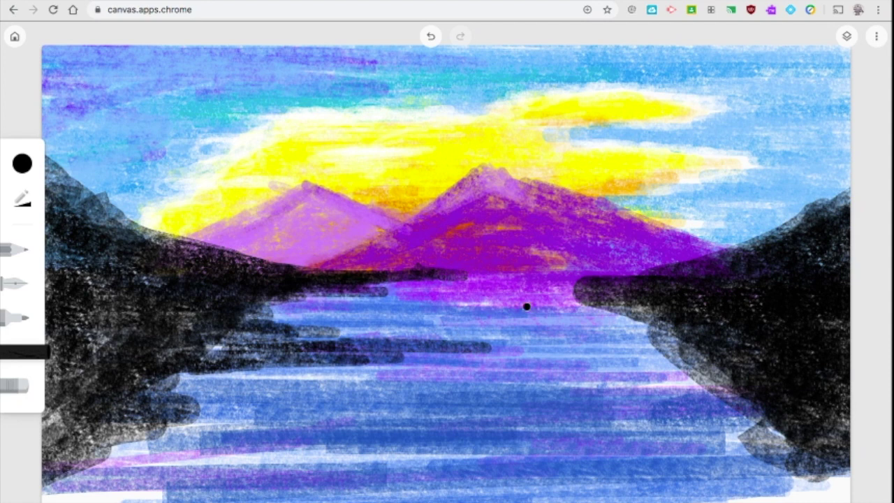
mouse_move(599, 294)
left_mouse_down()
mouse_move(502, 303)
mouse_move(595, 299)
mouse_move(601, 285)
mouse_move(489, 302)
mouse_move(619, 314)
mouse_move(544, 409)
mouse_move(433, 482)
left_mouse_up()
mouse_move(831, 454)
left_mouse_down()
mouse_move(712, 481)
mouse_move(791, 413)
mouse_move(343, 340)
mouse_move(55, 493)
mouse_move(139, 230)
left_mouse_up()
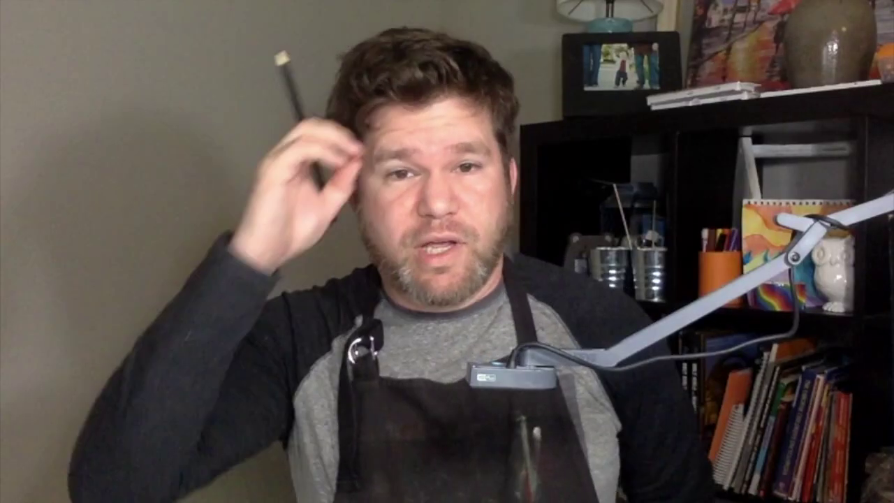